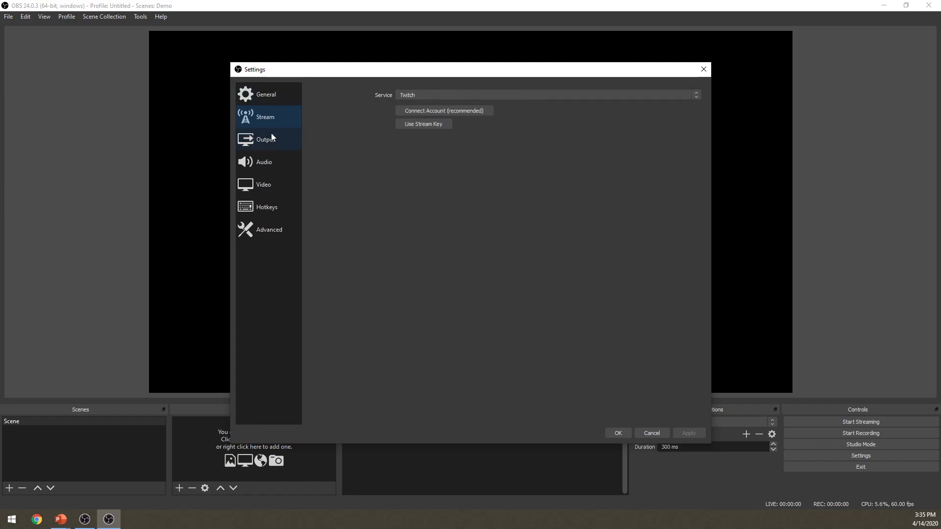
In the output settings, set the recording quality to High Quality, Medium File Size
left_click(271, 139)
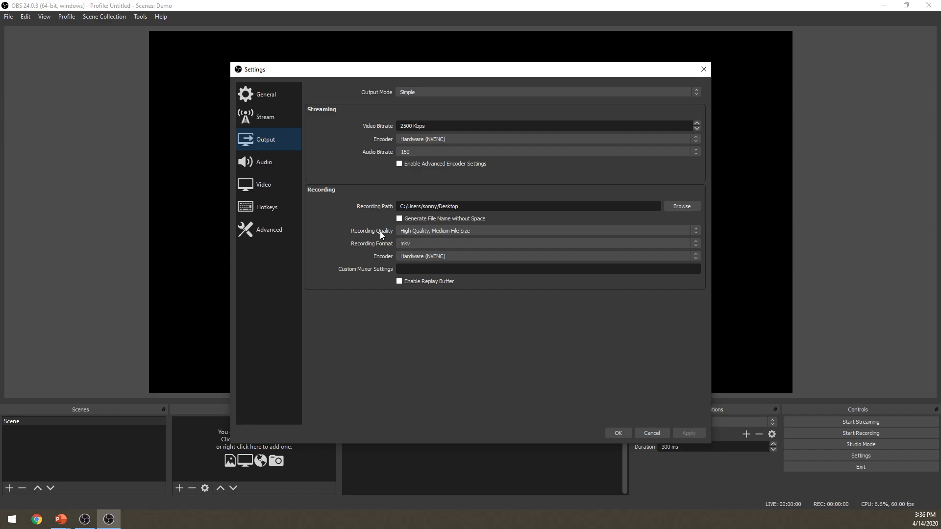
left_click(409, 231)
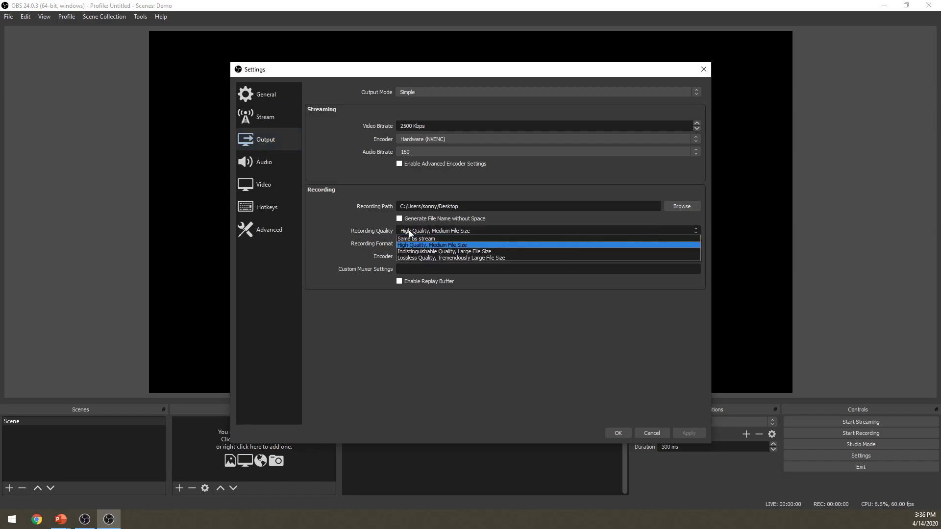
left_click(448, 245)
left_click(439, 231)
left_click(447, 245)
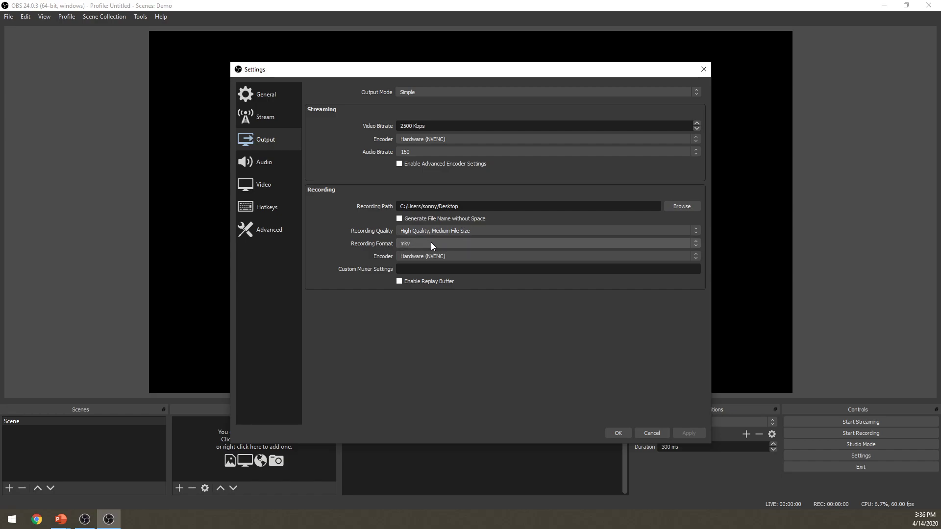
Try mov as the recording format and return the format to mkv
left_click(431, 242)
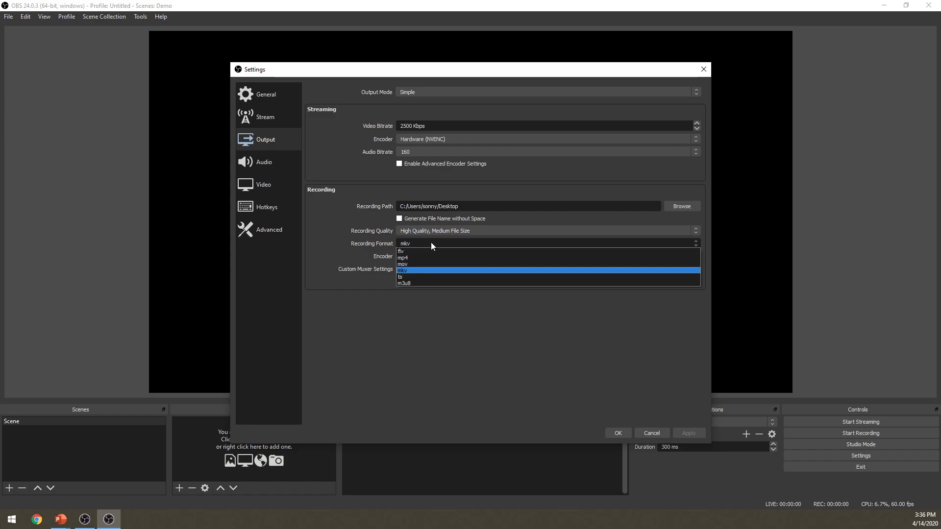
left_click(407, 265)
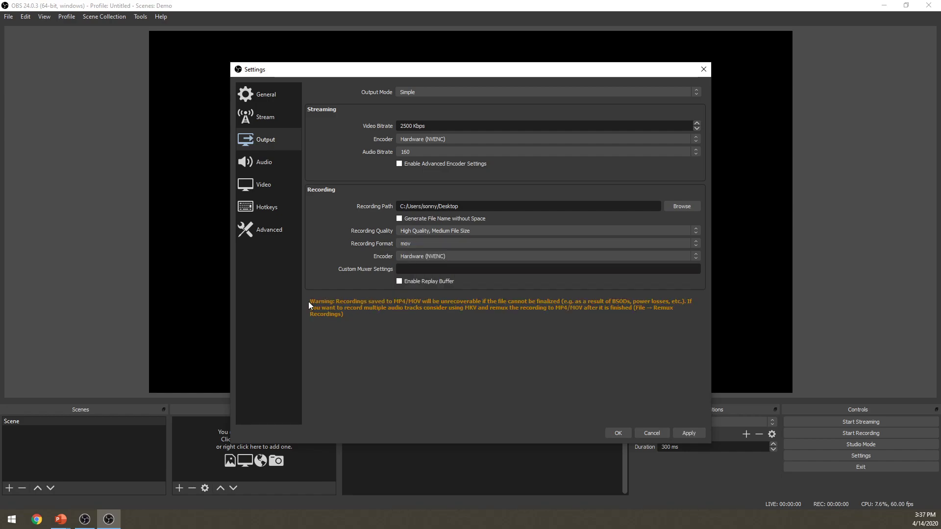
left_click(421, 243)
left_click(419, 269)
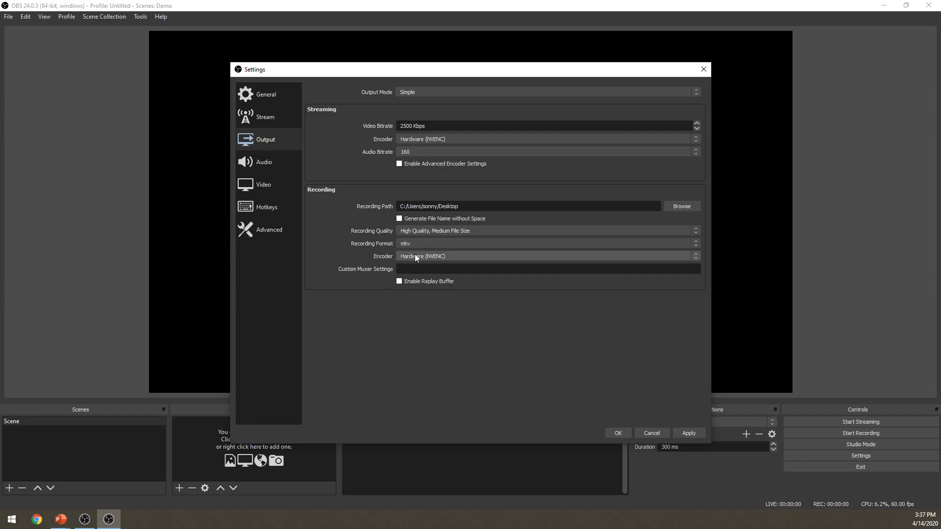
Set the recording encoder to Hardware (NVENC)
left_click(428, 257)
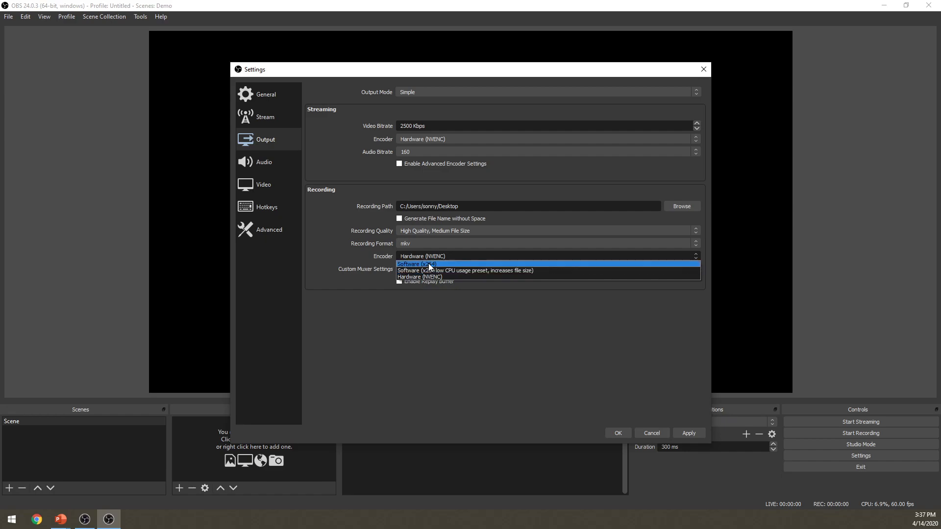
left_click(429, 277)
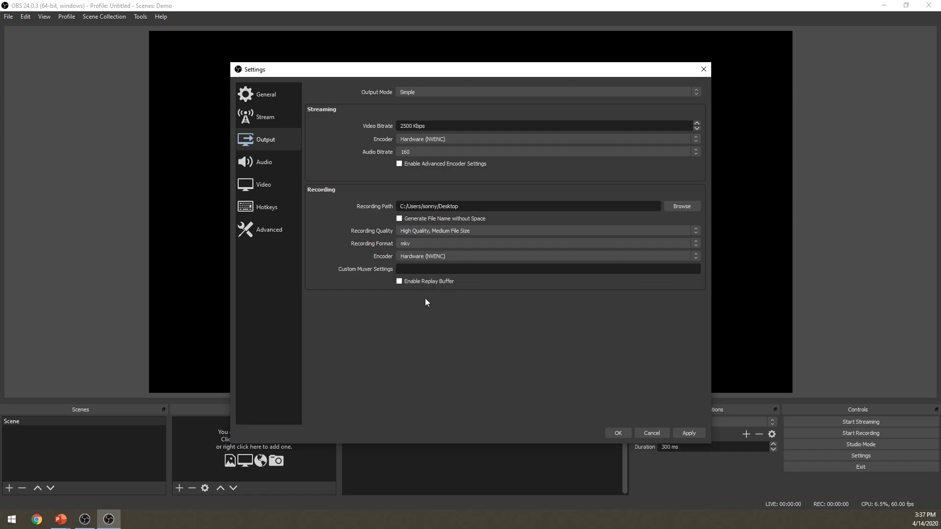
left_click(421, 256)
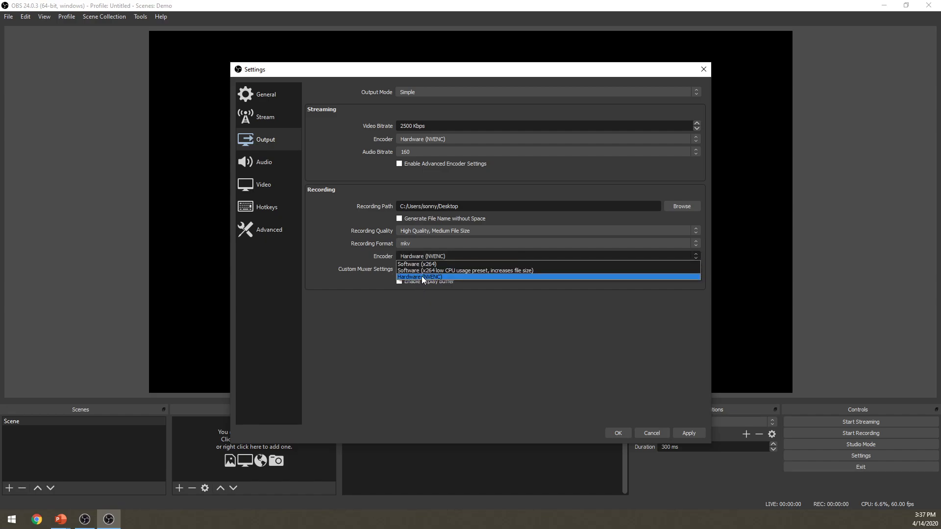
left_click(428, 278)
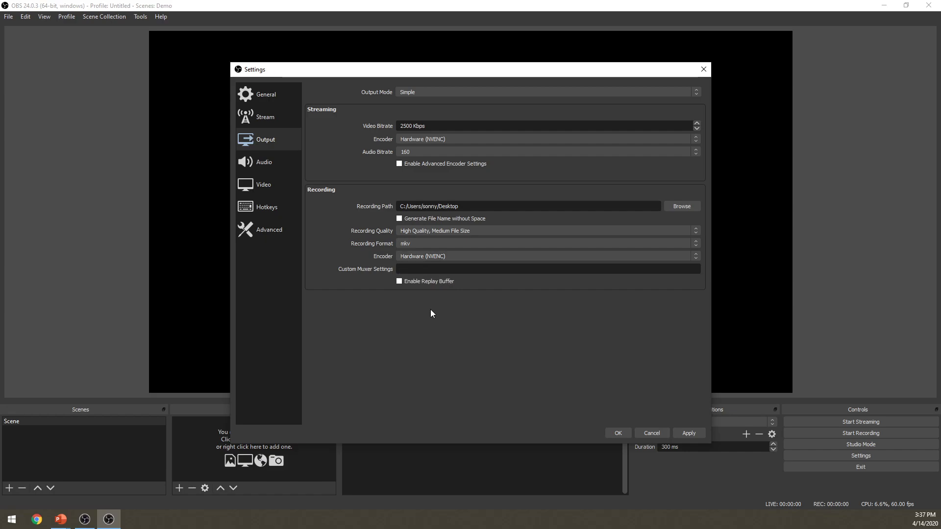
In the audio settings, set Desktop Audio to Default and Mic/Auxiliary Audio to Microphone (HD Pro Webcam C920)
left_click(270, 165)
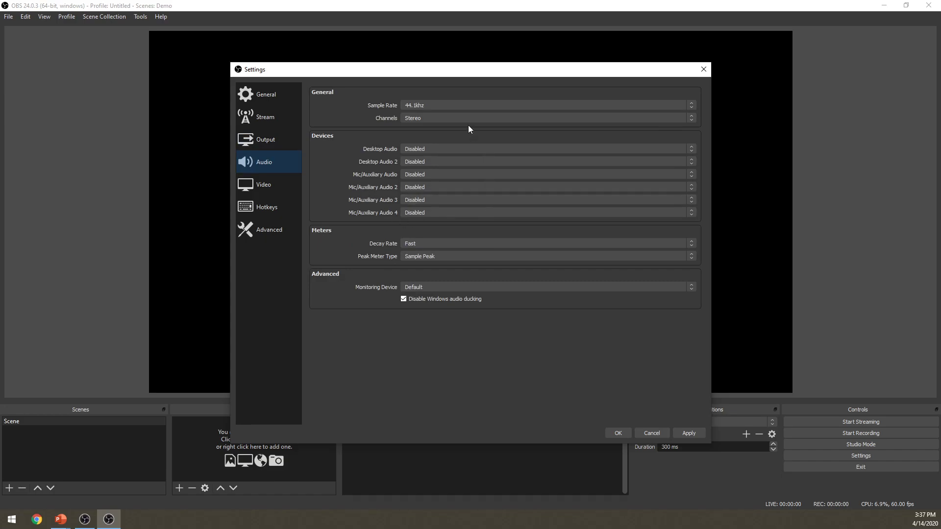
left_click(425, 148)
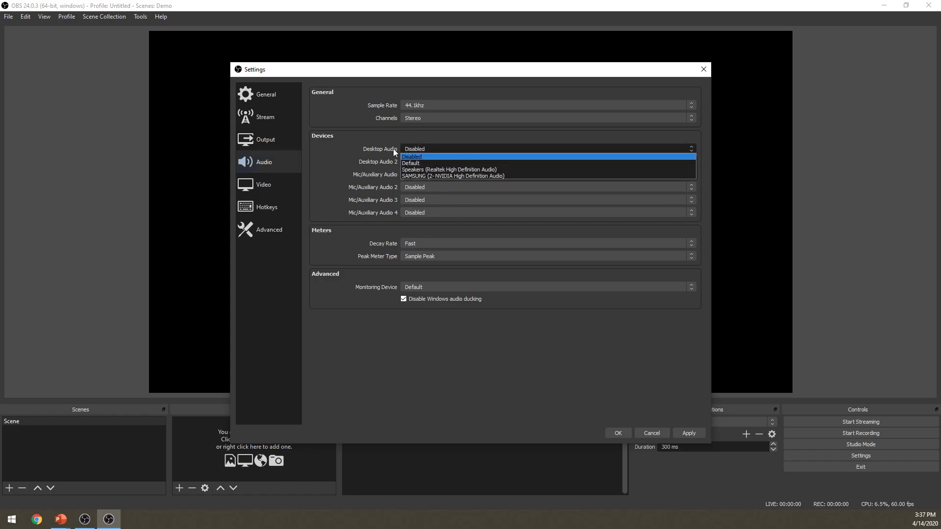
left_click(417, 162)
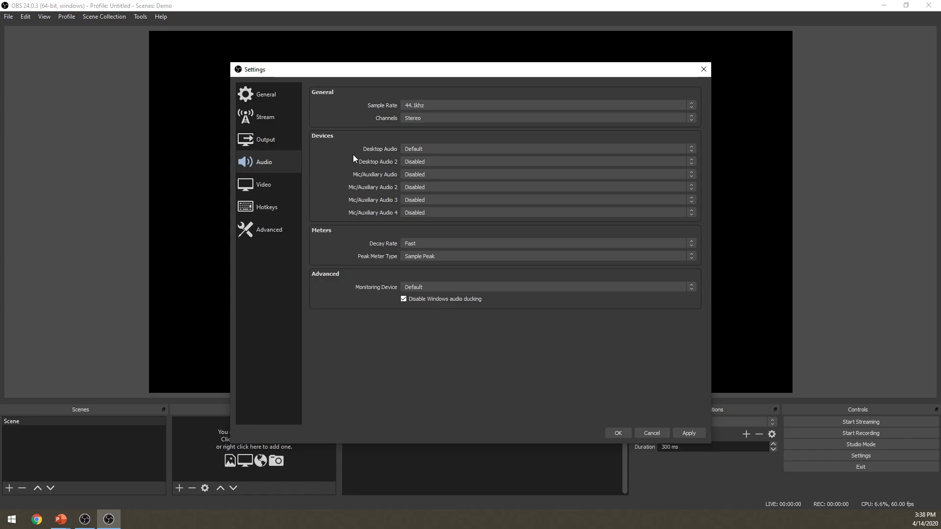
left_click(422, 147)
left_click(422, 146)
left_click(421, 177)
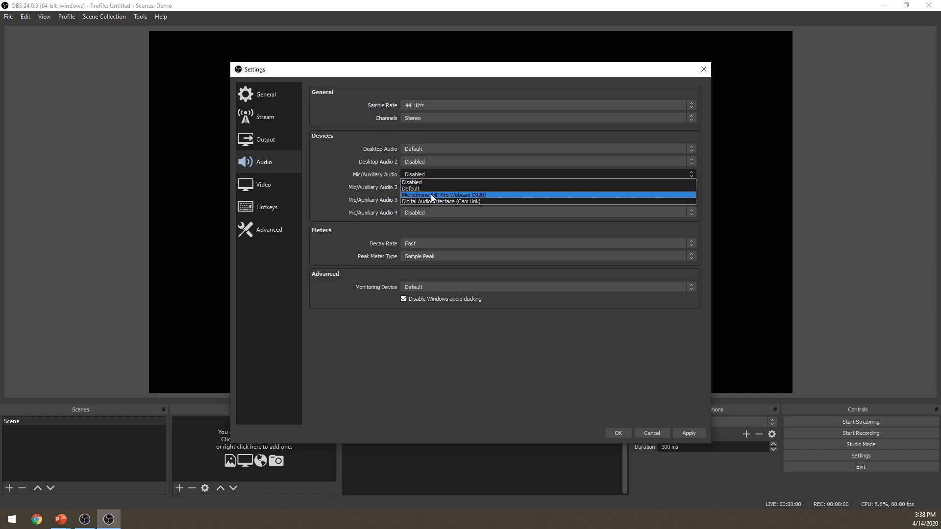
left_click(457, 195)
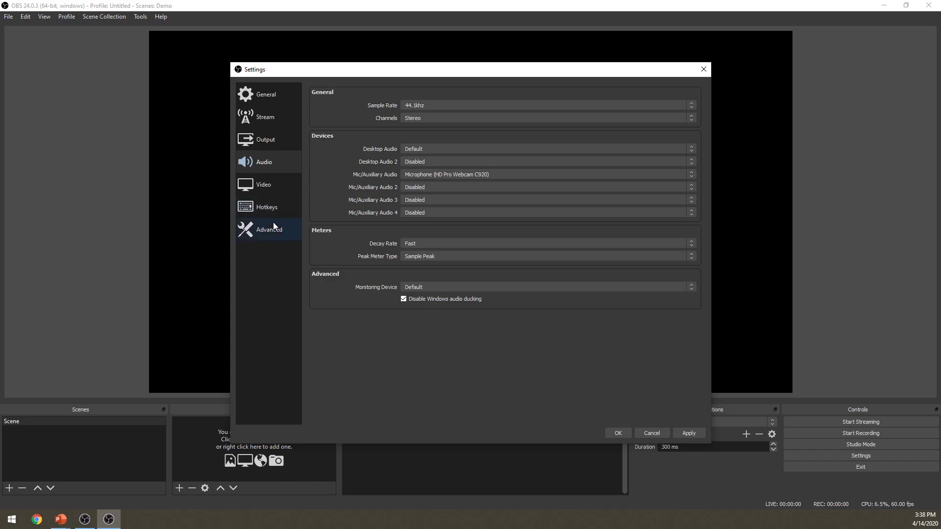
Review the video and hotkey settings, and save the changed settings
left_click(269, 189)
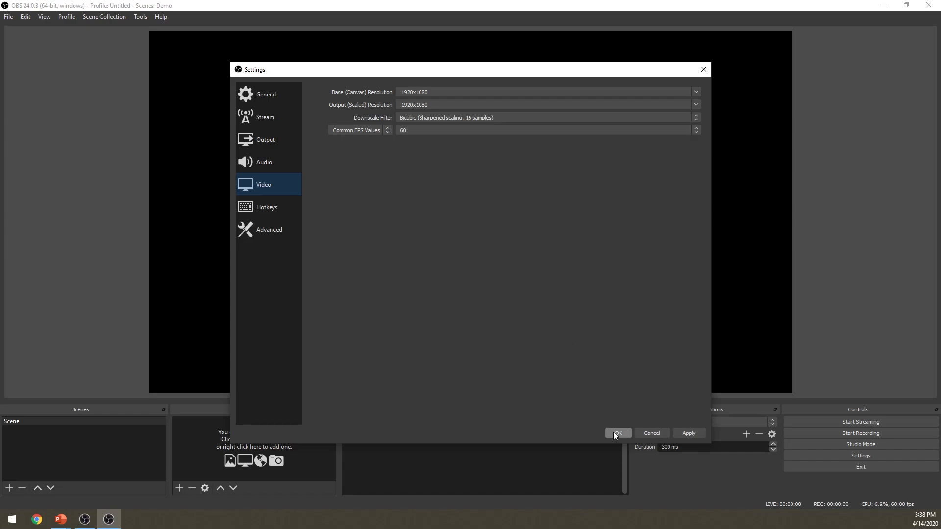
left_click(273, 207)
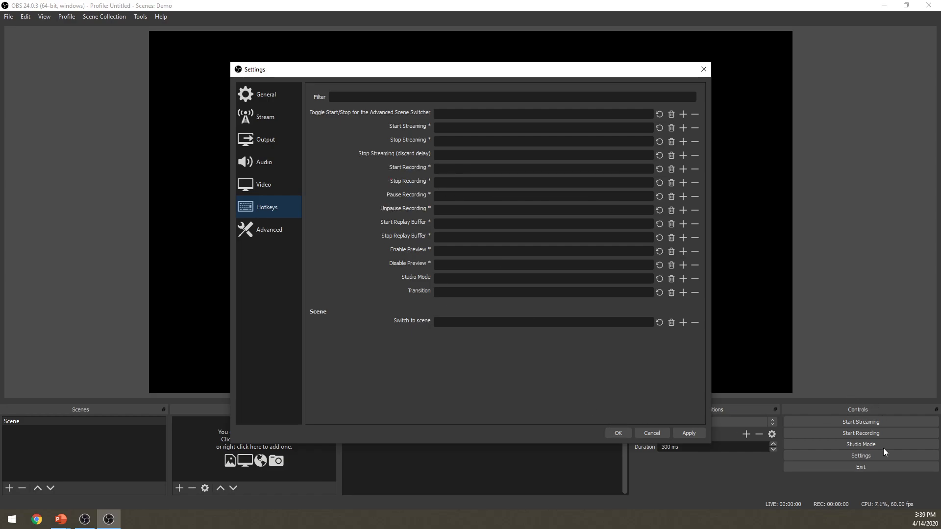
left_click(618, 433)
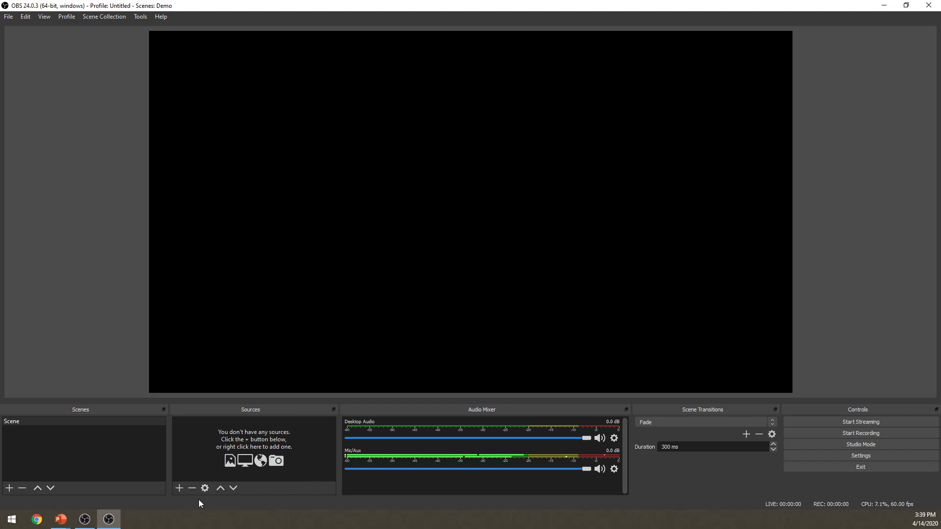
Add a new Video Capture Device source to the scene under its default name
left_click(180, 489)
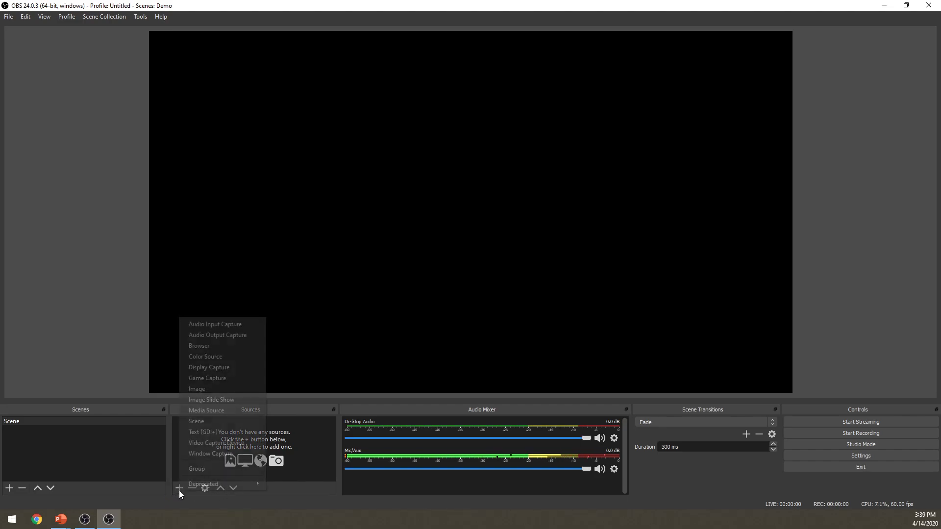
left_click(216, 443)
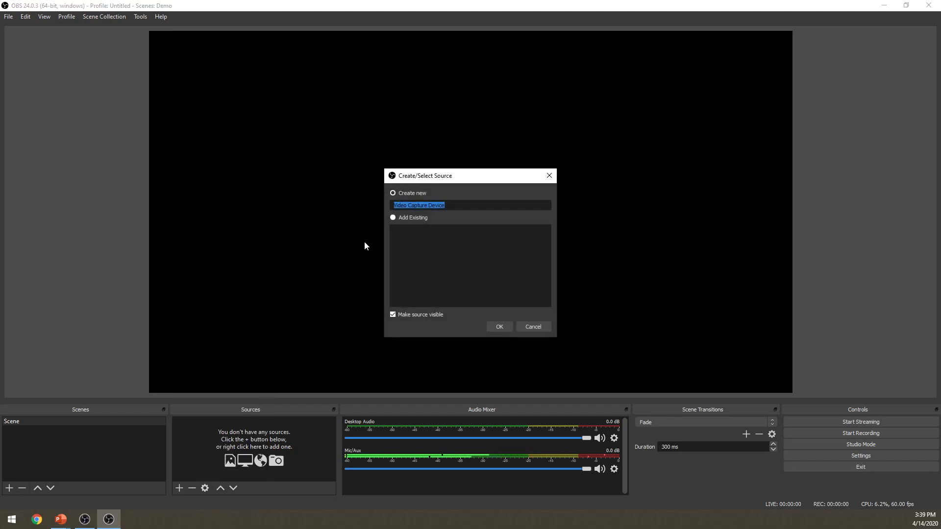
left_click(499, 327)
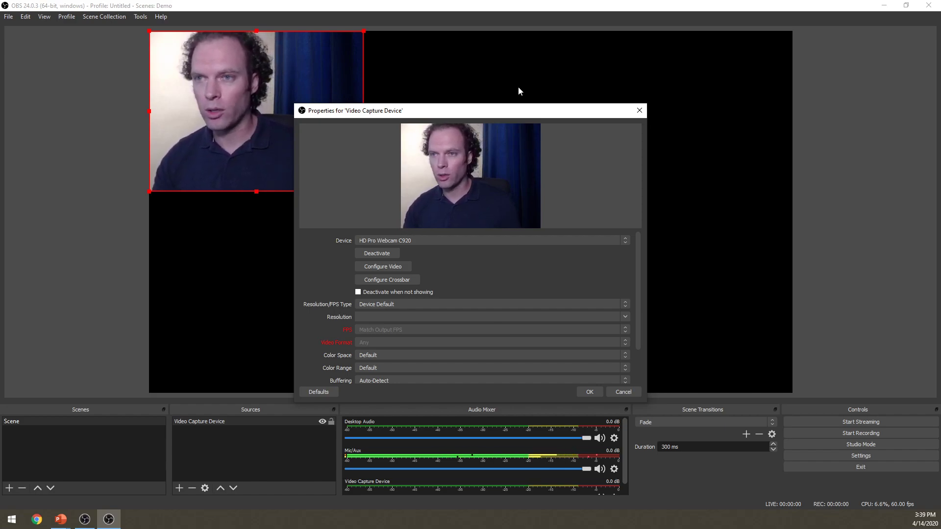
Set the webcam source's Resolution/FPS Type to Custom with a resolution of 1920x1080, and confirm its properties
left_click_drag(505, 112, 732, 103)
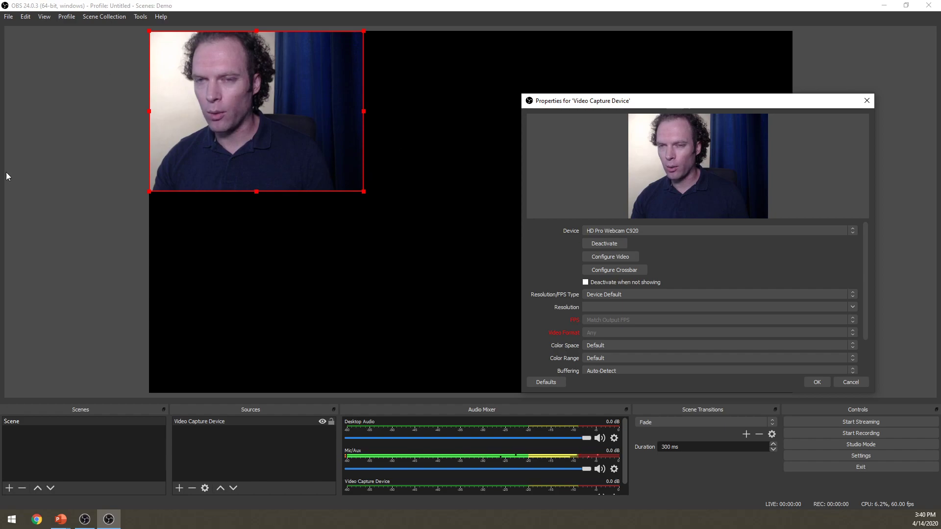
left_click_drag(721, 102, 669, 56)
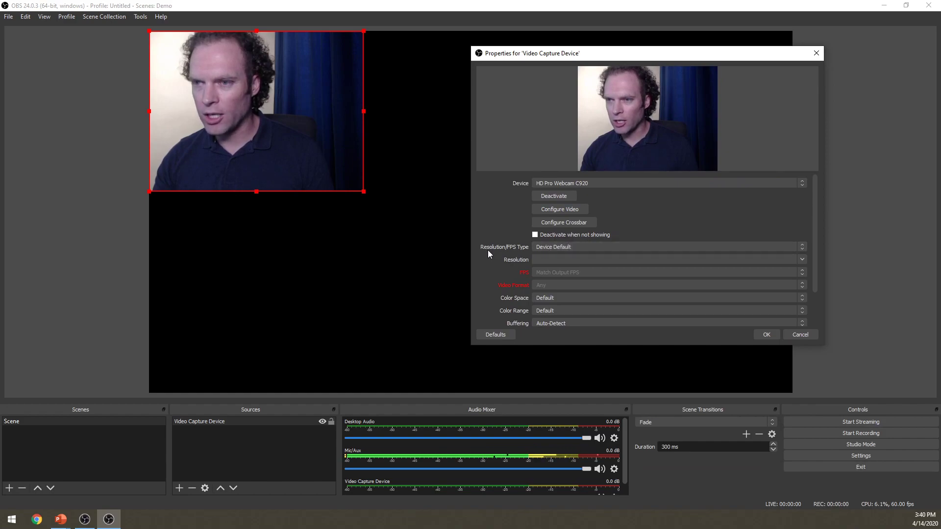
left_click(550, 248)
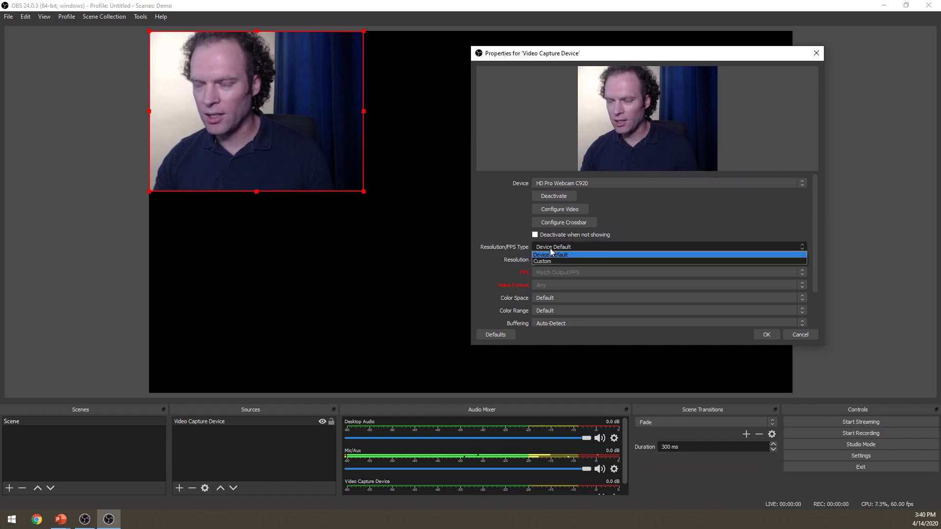
left_click(550, 261)
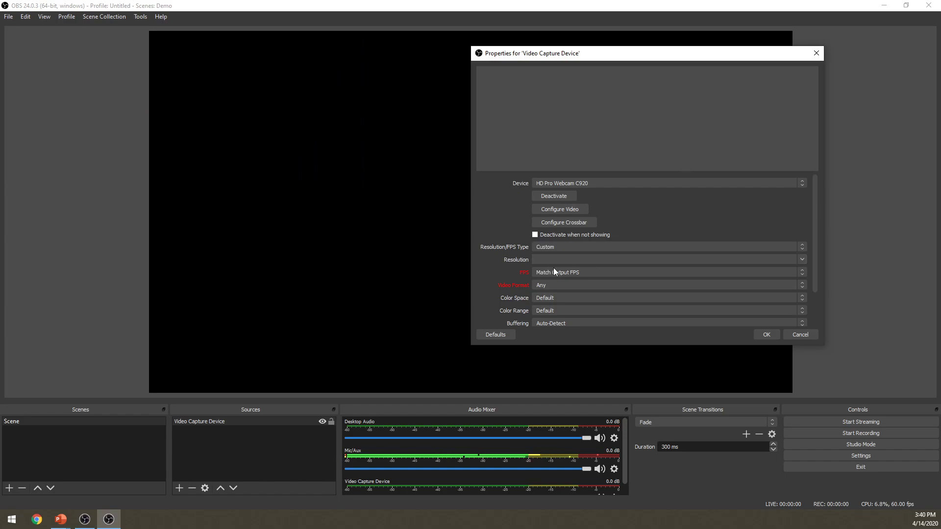
left_click(802, 259)
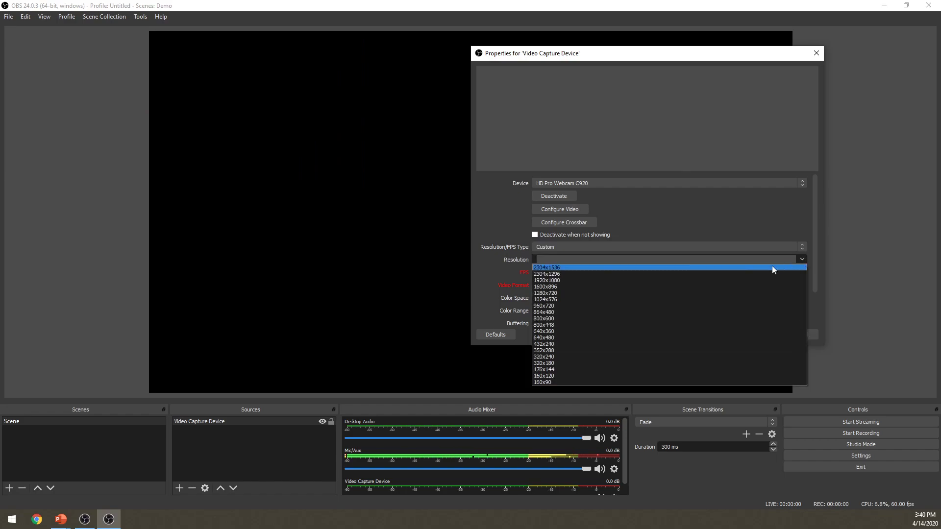
left_click(623, 282)
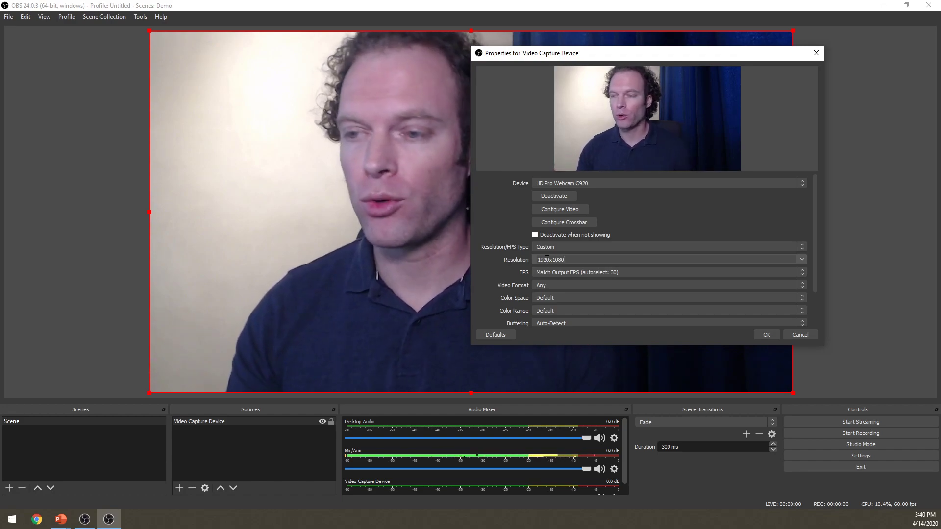
left_click(763, 334)
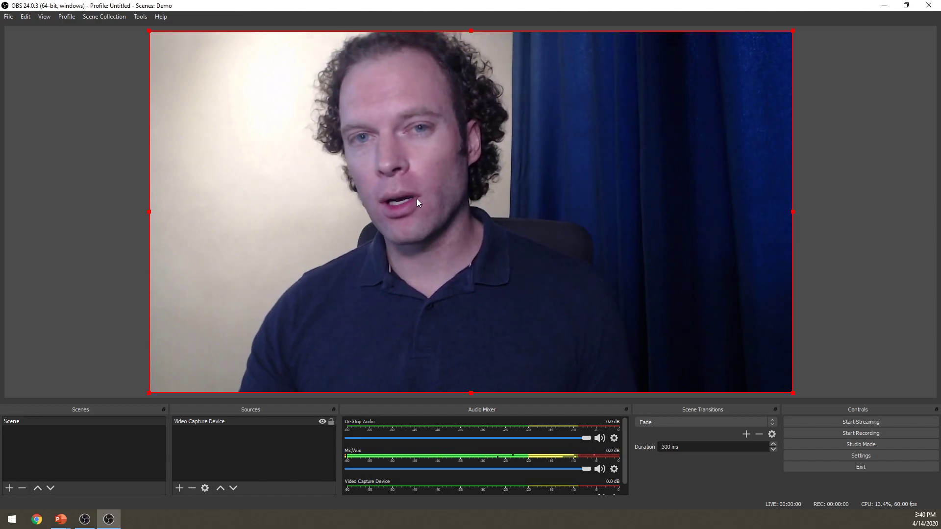
Flip the webcam source horizontally in the preview
right_click(427, 172)
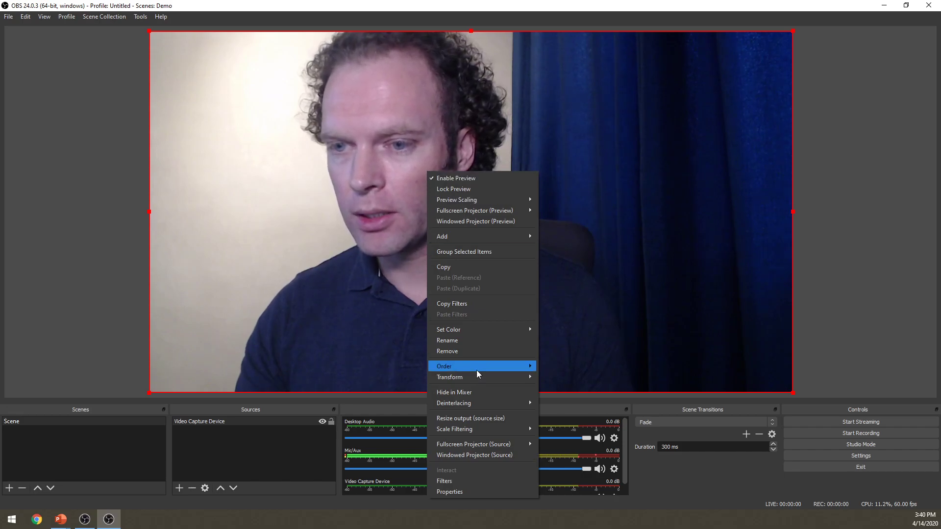
right_click(389, 158)
right_click(389, 157)
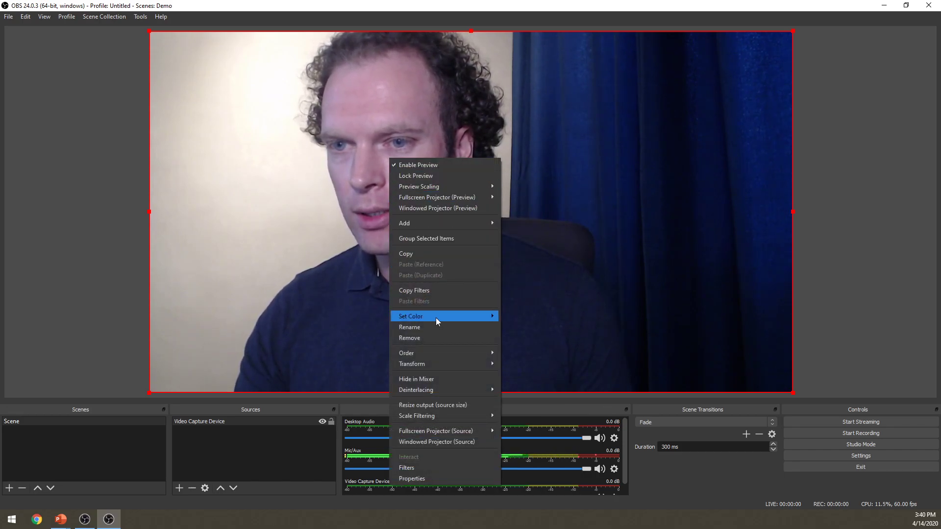
mouse_move(441, 362)
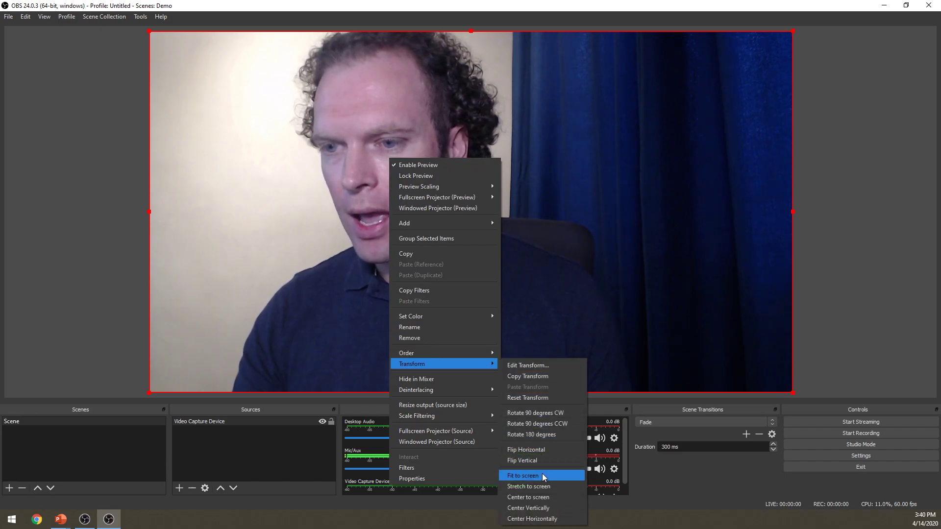
left_click(542, 451)
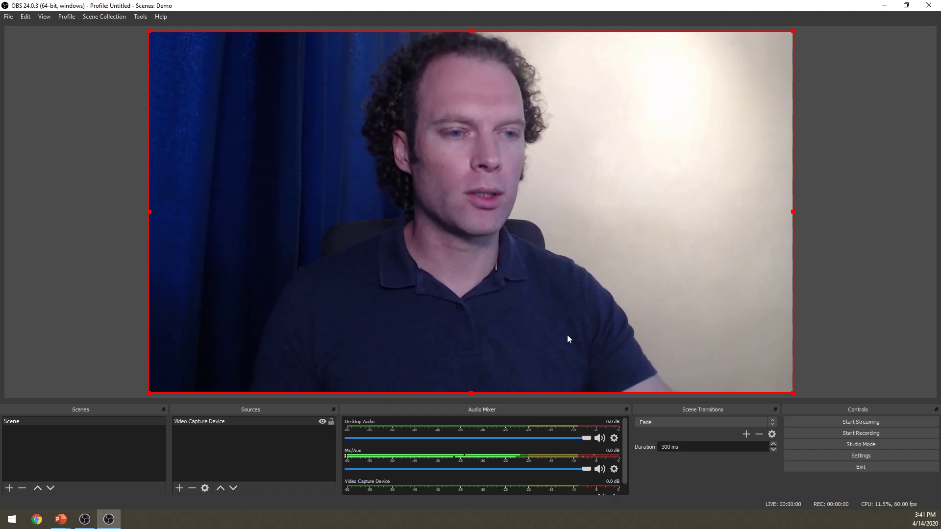
Examine the Video Proc Amp and Camera Control settings in the webcam source's video configuration, and close its properties with the settings accepted
right_click(476, 152)
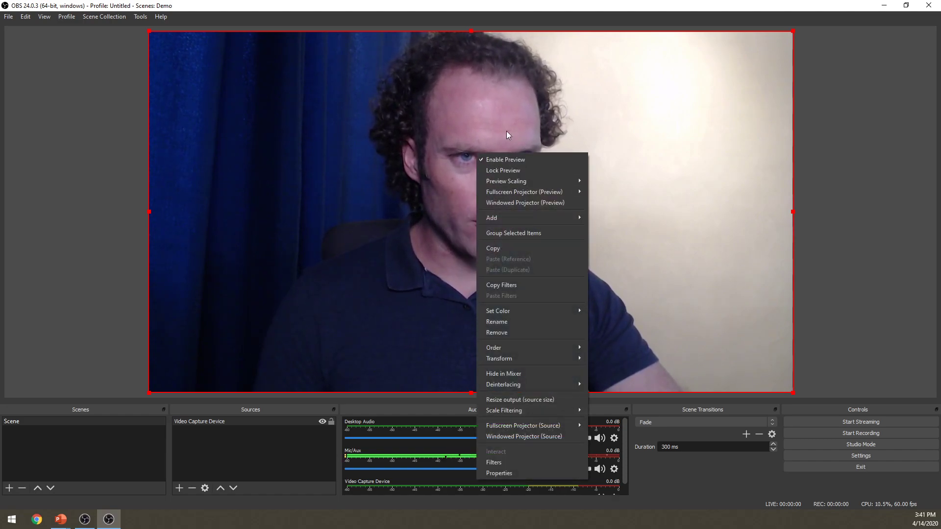
right_click(492, 89)
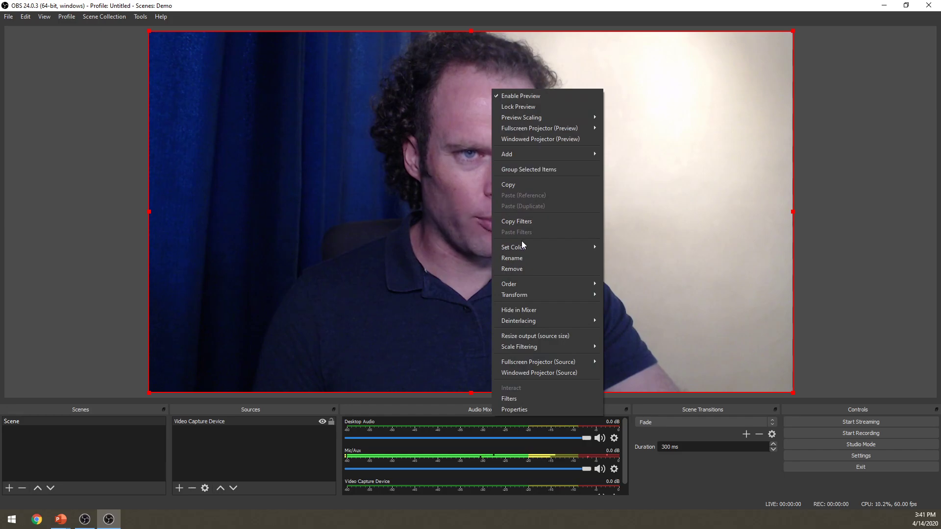
left_click(527, 408)
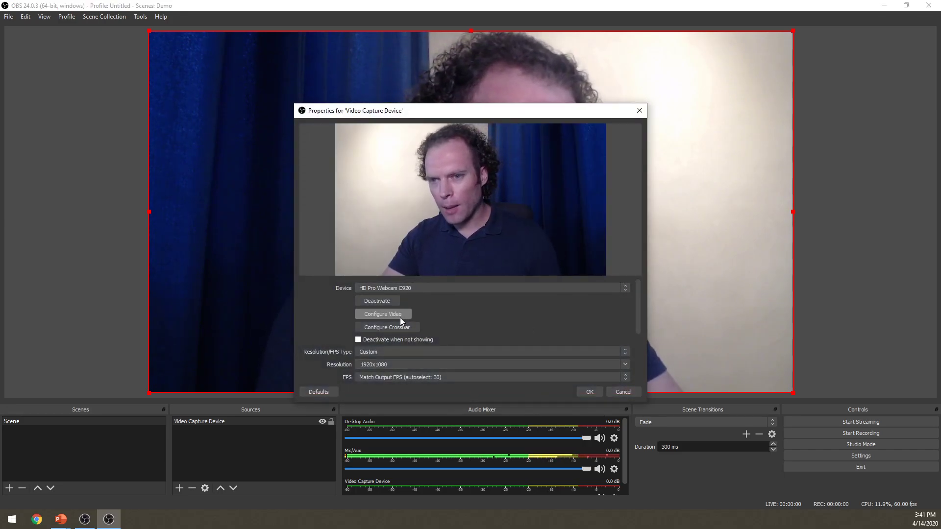
left_click(392, 316)
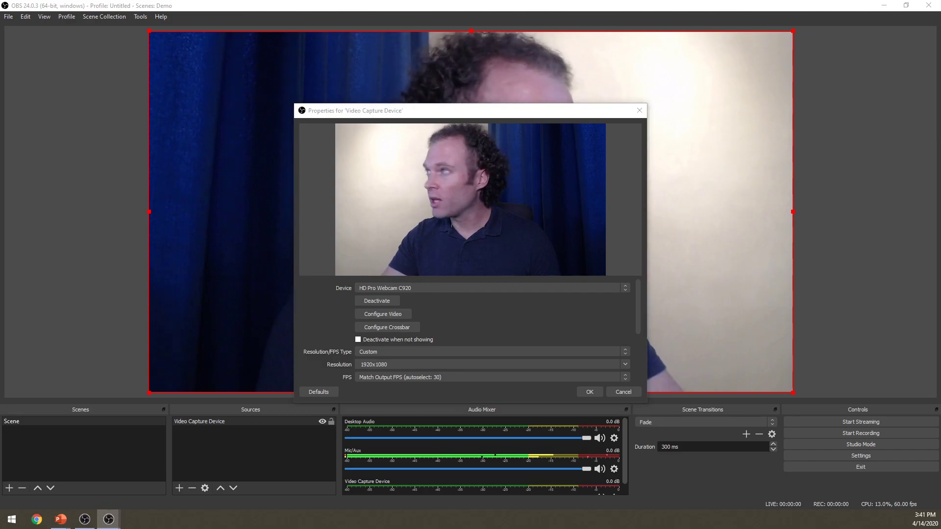
left_click_drag(723, 149, 493, 130)
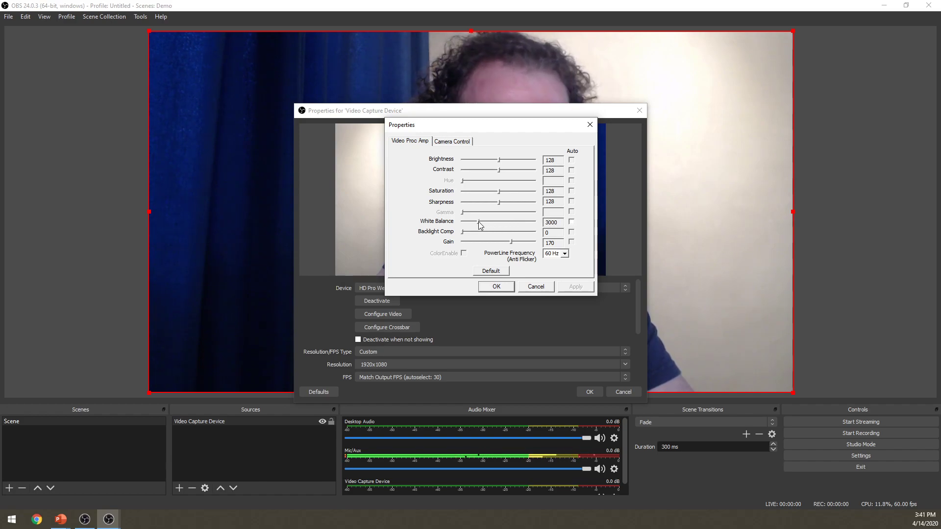
left_click(452, 141)
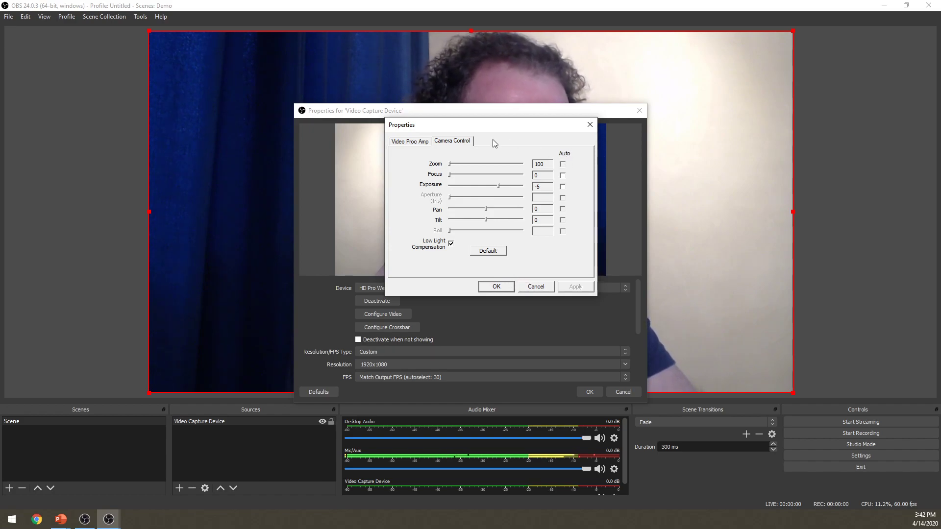
left_click(421, 141)
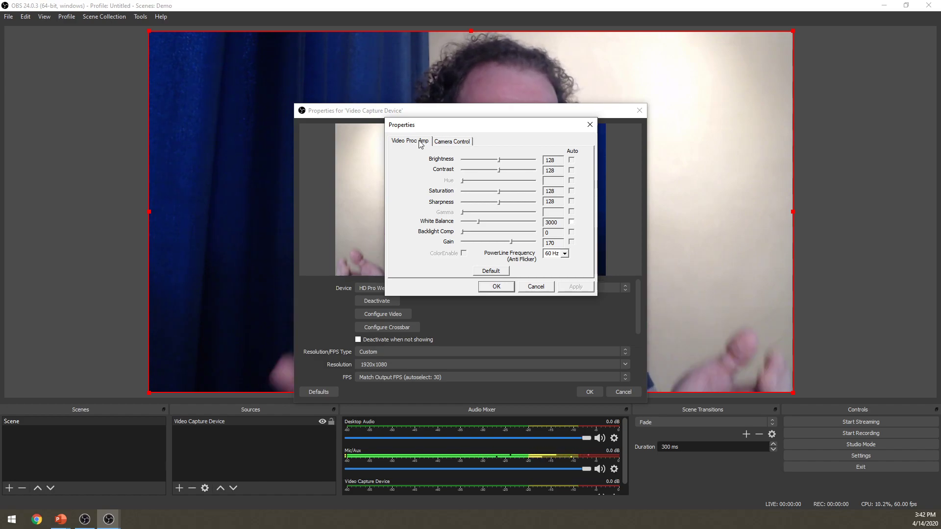
left_click(452, 141)
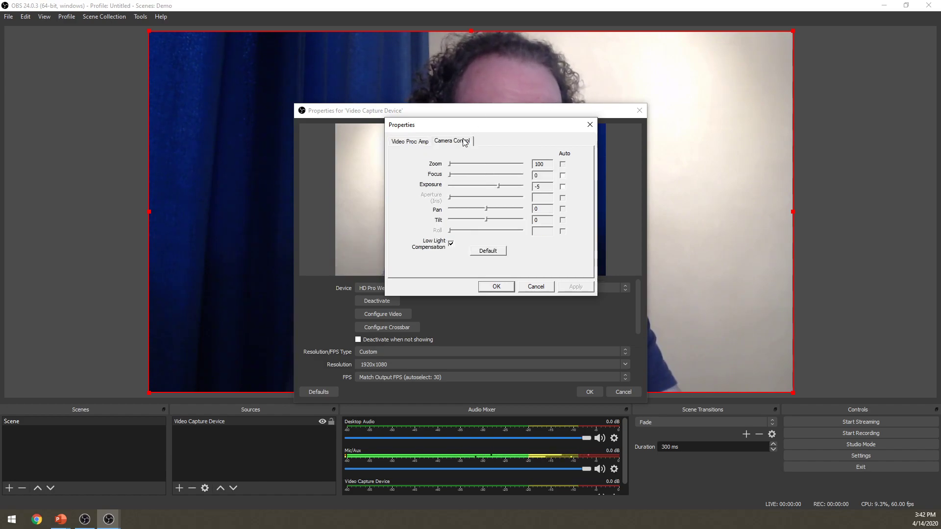
left_click(496, 286)
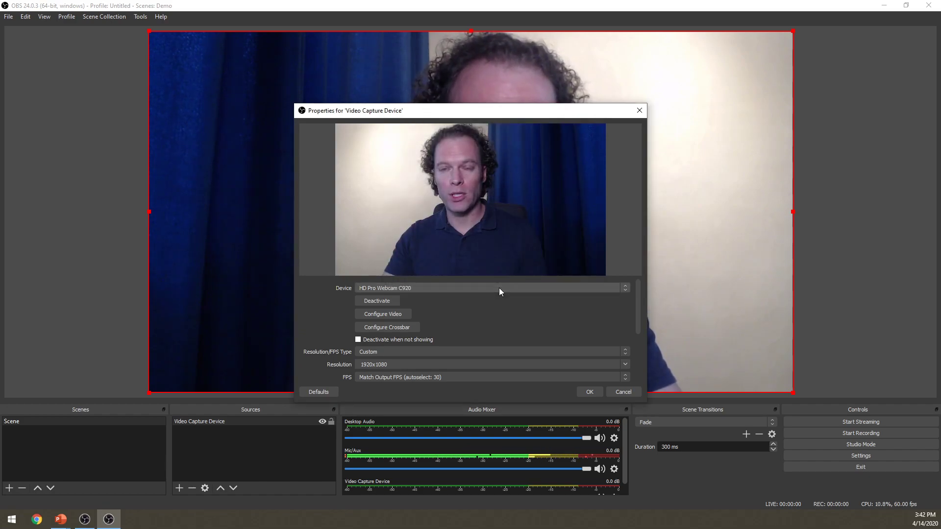
left_click(590, 392)
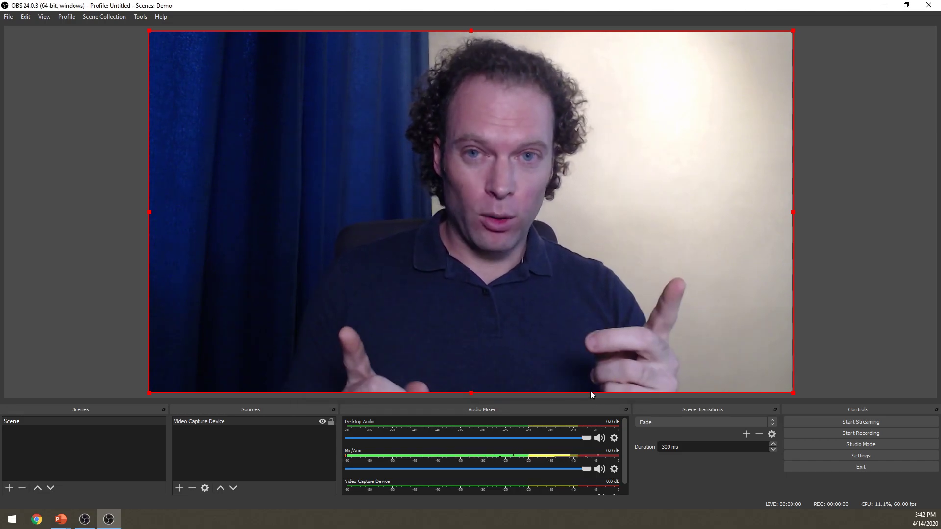
left_click(61, 519)
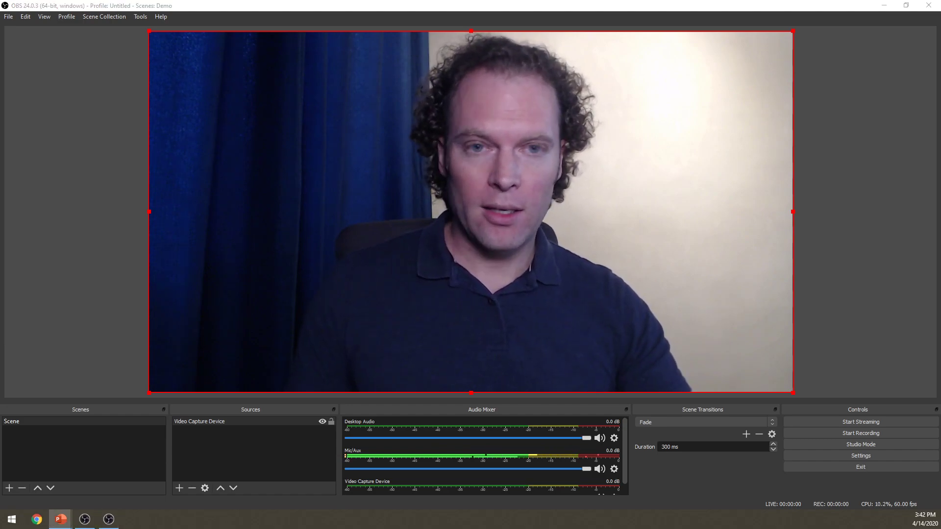
left_click(821, 254)
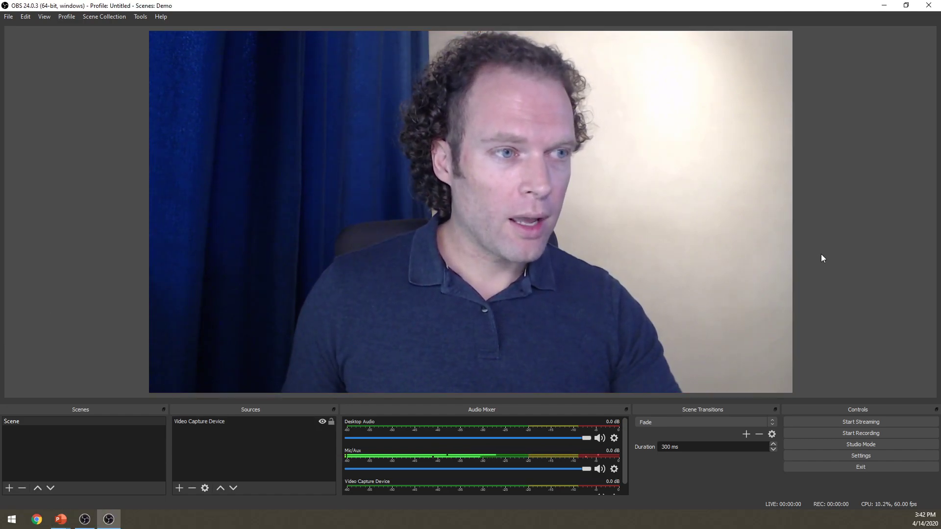